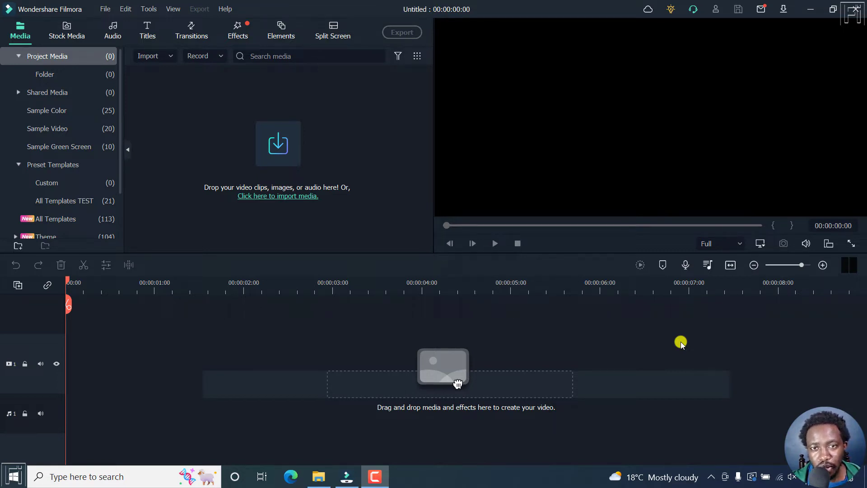
Open File Explorer on the Desktop's Filmora 11 - Tutorial folder, which holds Scene Detection Video.
{"action": "left_click", "coordinate": [316, 475]}
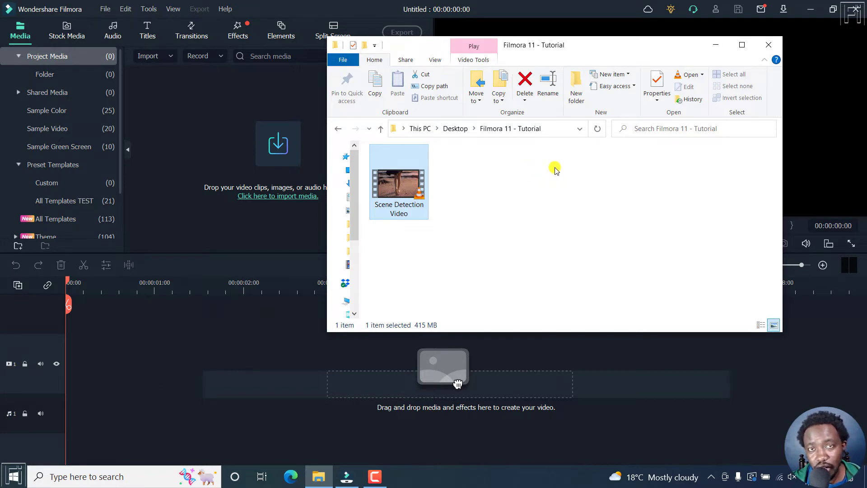
Import Scene Detection Video into Filmora's Project Media and bring Filmora back to the front.
{"action": "left_click_drag", "start_coordinate": [403, 177], "coordinate": [261, 128]}
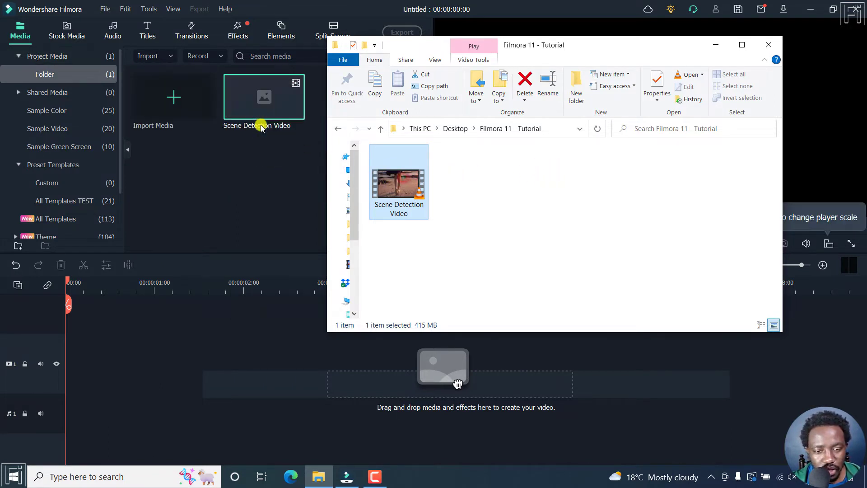
{"action": "left_click", "coordinate": [337, 4]}
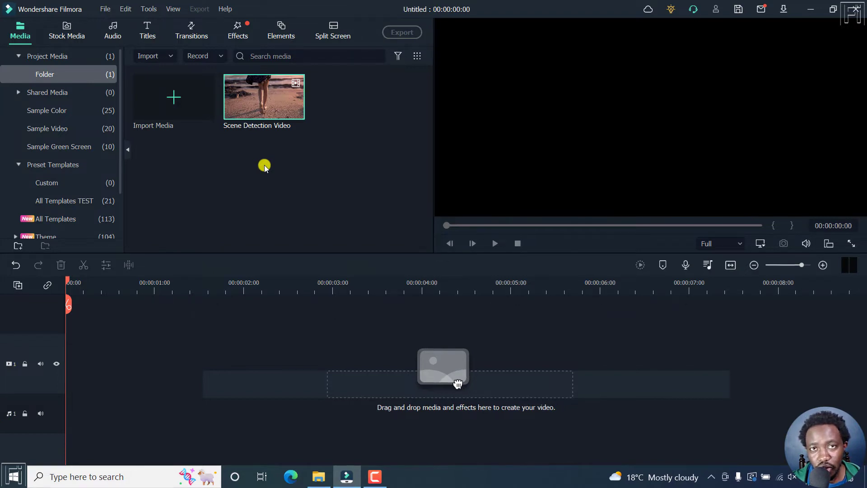
{"action": "right_click", "coordinate": [271, 98]}
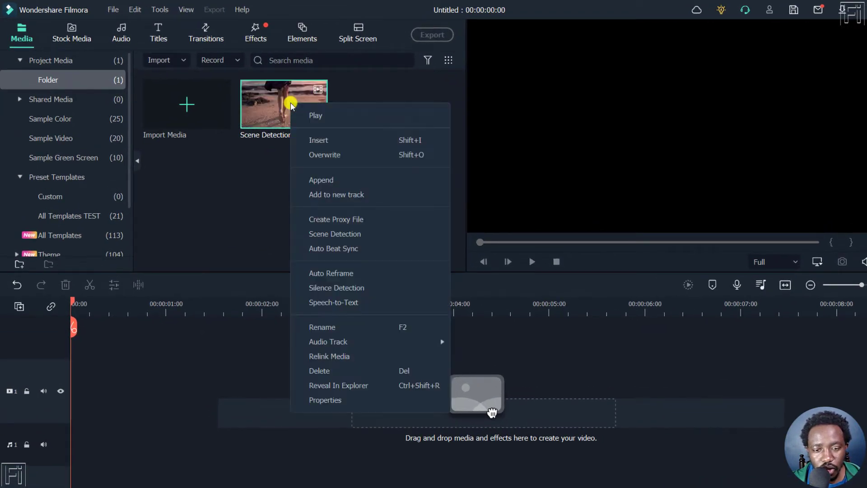
{"action": "left_click", "coordinate": [334, 234]}
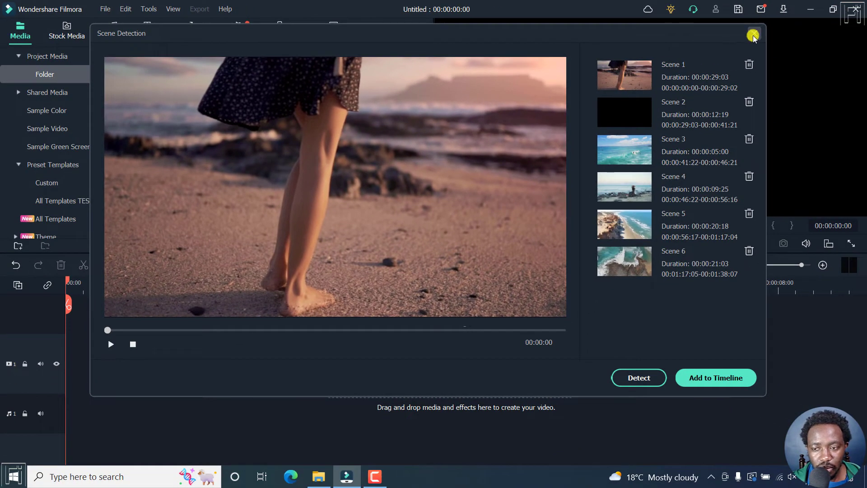
{"action": "left_click", "coordinate": [811, 36]}
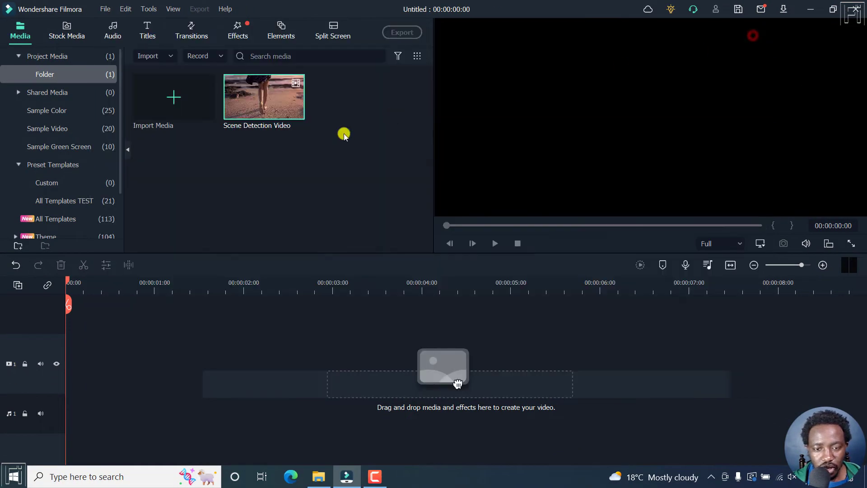
Put Scene Detection Video on the video track and park the playhead at 00:00:34:01.
{"action": "mouse_move", "coordinate": [254, 108]}
{"action": "left_mouse_down"}
{"action": "mouse_move", "coordinate": [241, 276]}
{"action": "mouse_move", "coordinate": [113, 377]}
{"action": "mouse_move", "coordinate": [66, 378]}
{"action": "left_mouse_up"}
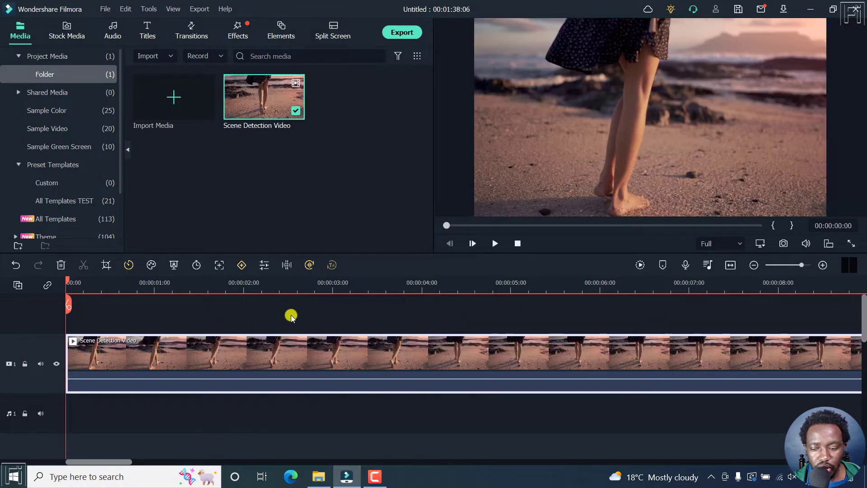
{"action": "left_click", "coordinate": [730, 265]}
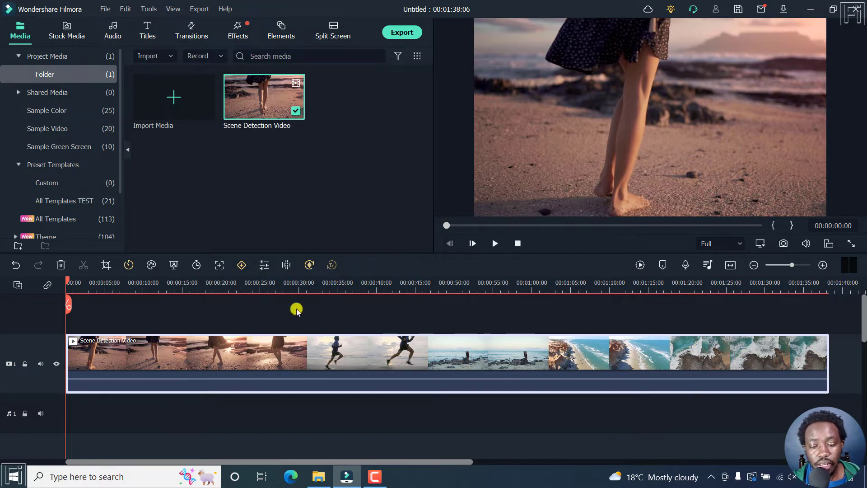
{"action": "left_click", "coordinate": [304, 289]}
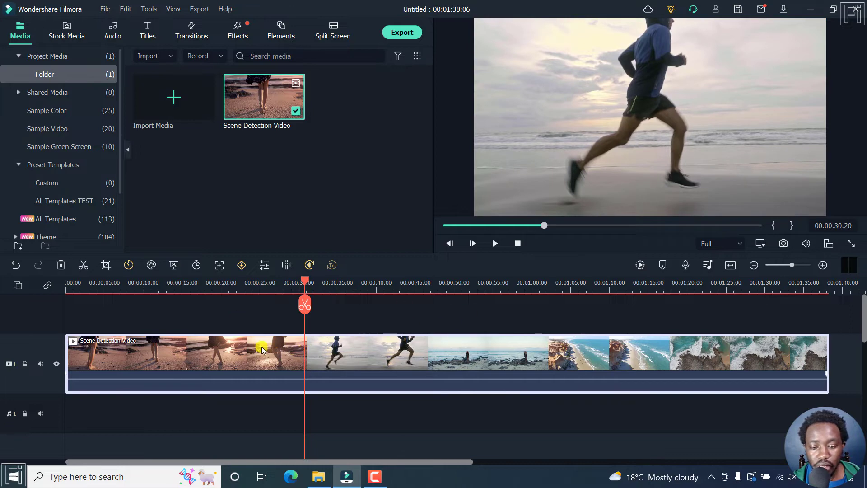
{"action": "left_click", "coordinate": [226, 290]}
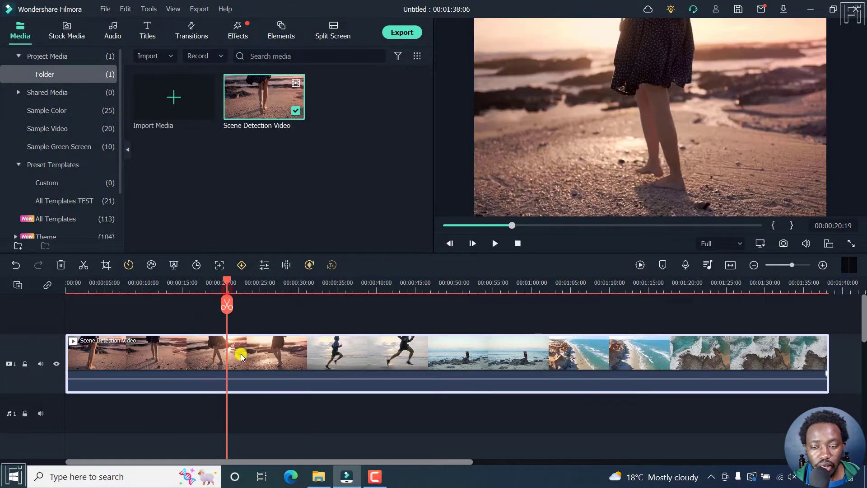
{"action": "left_click", "coordinate": [335, 288]}
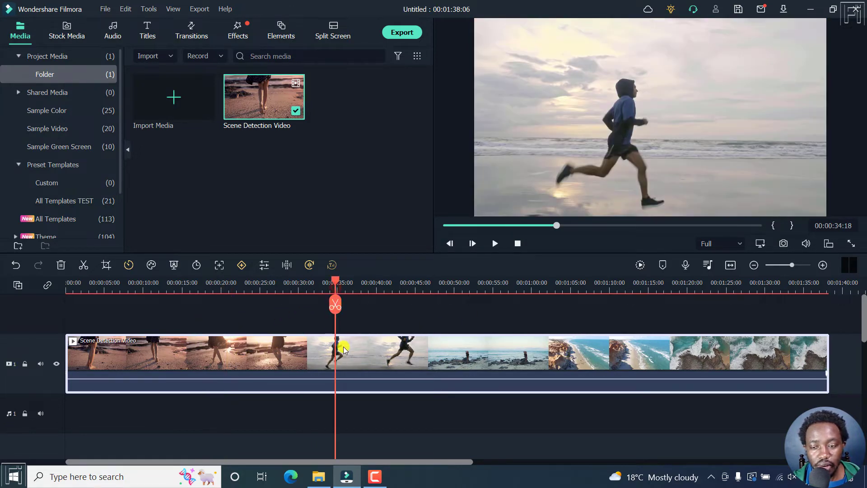
{"action": "left_click", "coordinate": [823, 266]}
{"action": "left_click", "coordinate": [823, 266]}
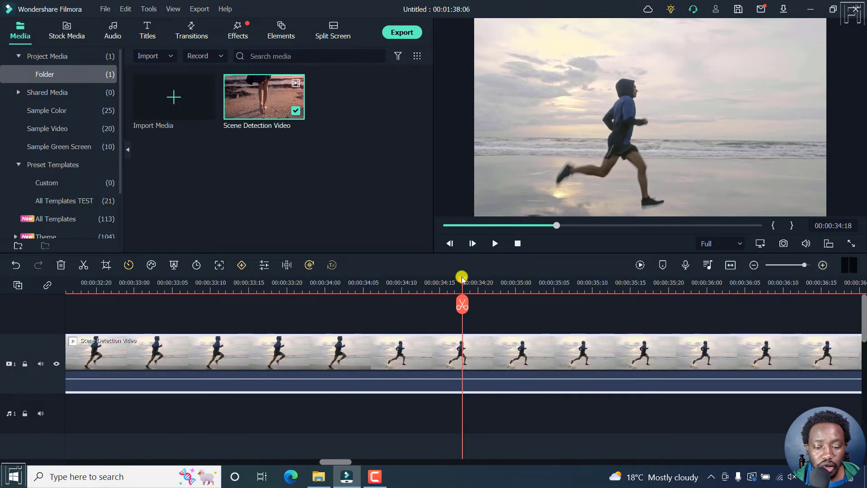
{"action": "left_click_drag", "start_coordinate": [462, 278], "coordinate": [332, 288]}
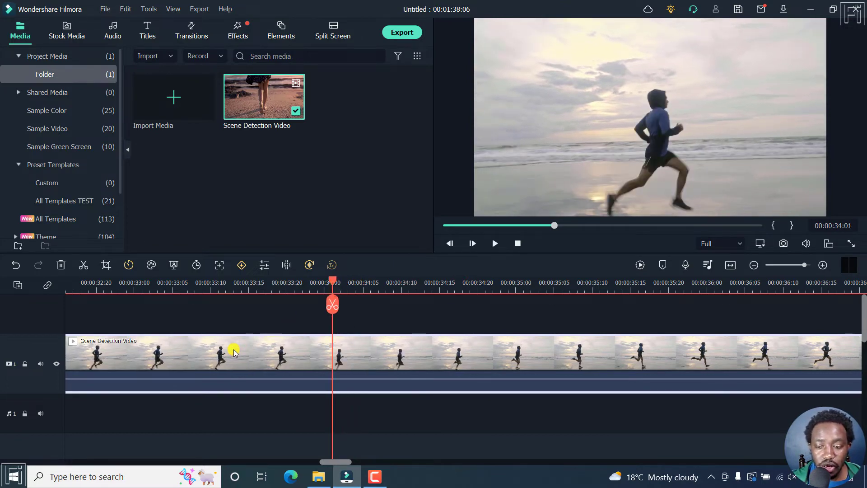
Remove the timeline clip, rerun Scene Detection on the media, and add the six detected scenes.
{"action": "key", "text": "Delete"}
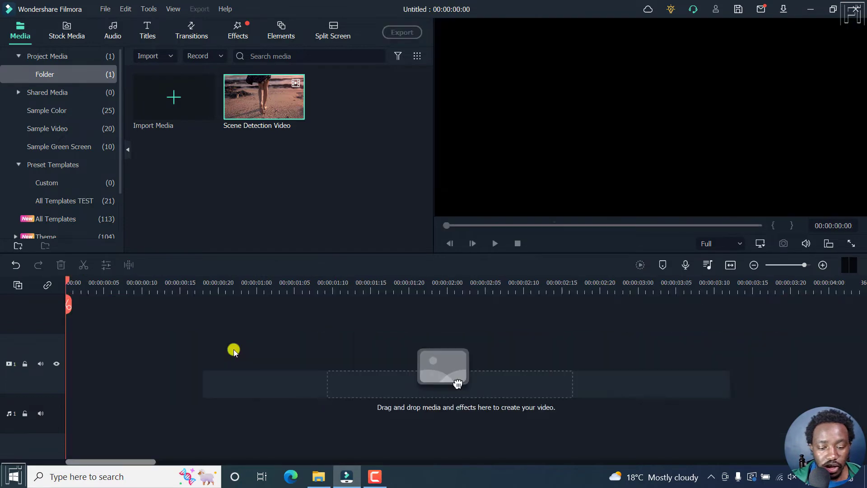
{"action": "right_click", "coordinate": [264, 106]}
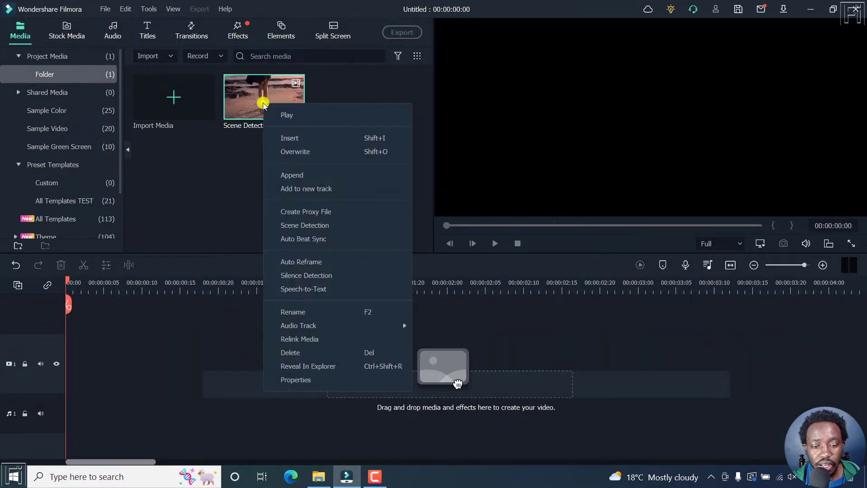
{"action": "left_click", "coordinate": [312, 229]}
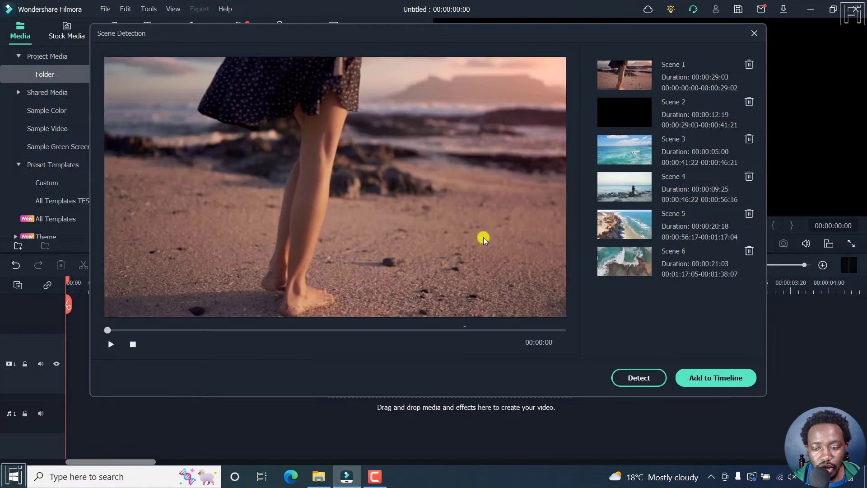
{"action": "left_click", "coordinate": [638, 77]}
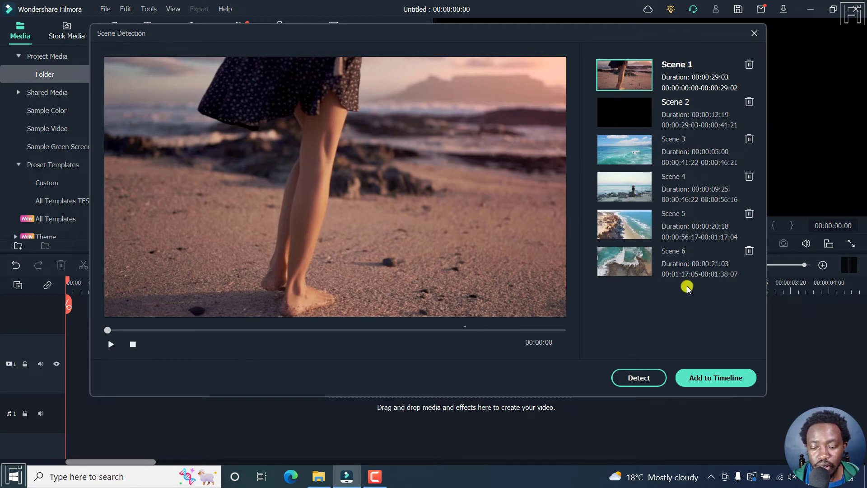
{"action": "left_click", "coordinate": [718, 377]}
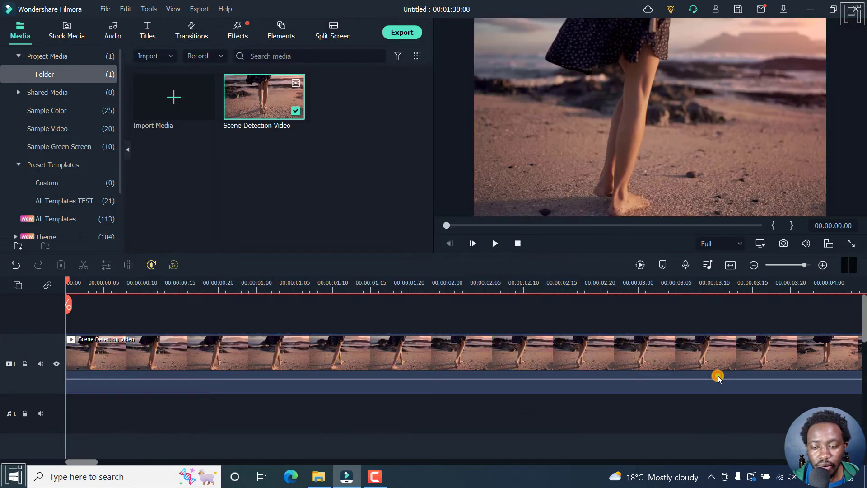
Zoom to fit and select each scene clip in turn, ending on the short third one.
{"action": "left_click", "coordinate": [730, 265]}
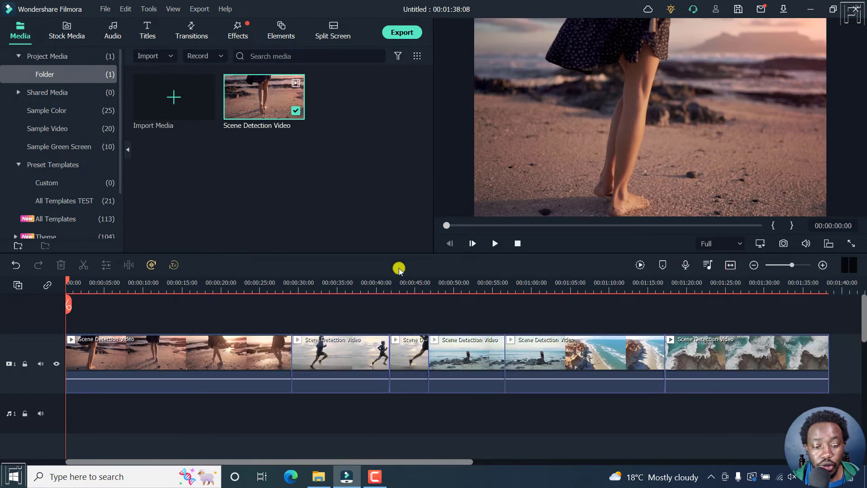
{"action": "left_click", "coordinate": [139, 352]}
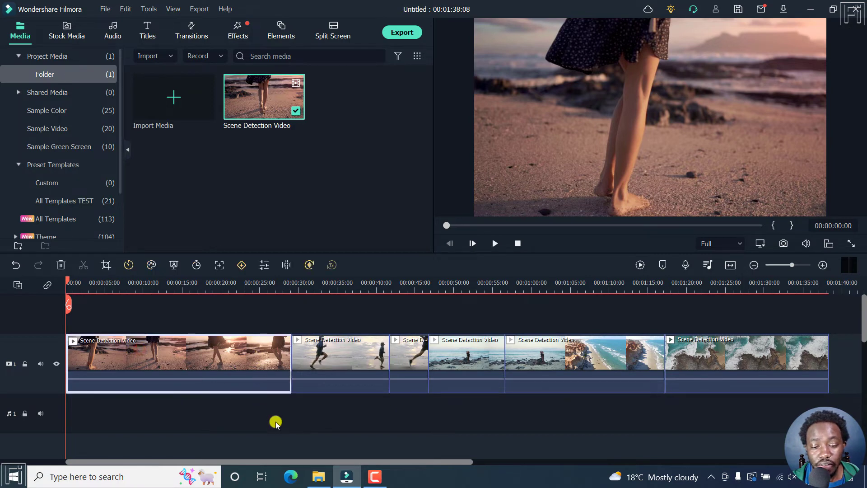
{"action": "left_click", "coordinate": [353, 360]}
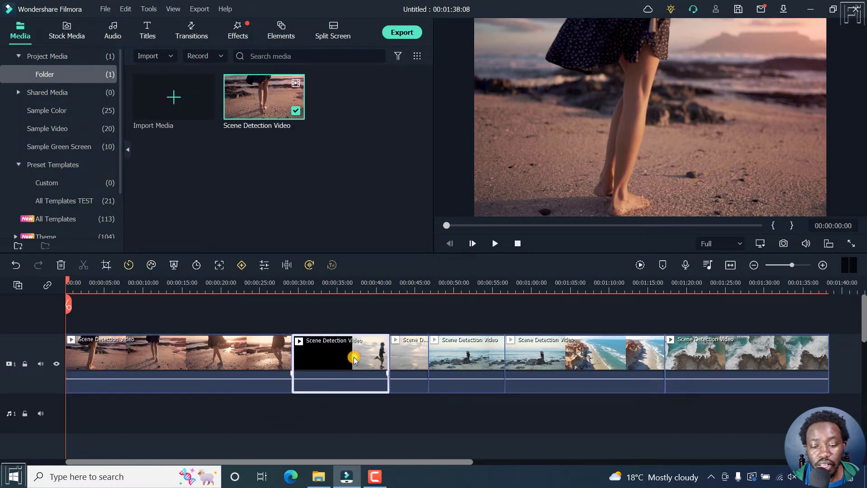
{"action": "left_click", "coordinate": [415, 358]}
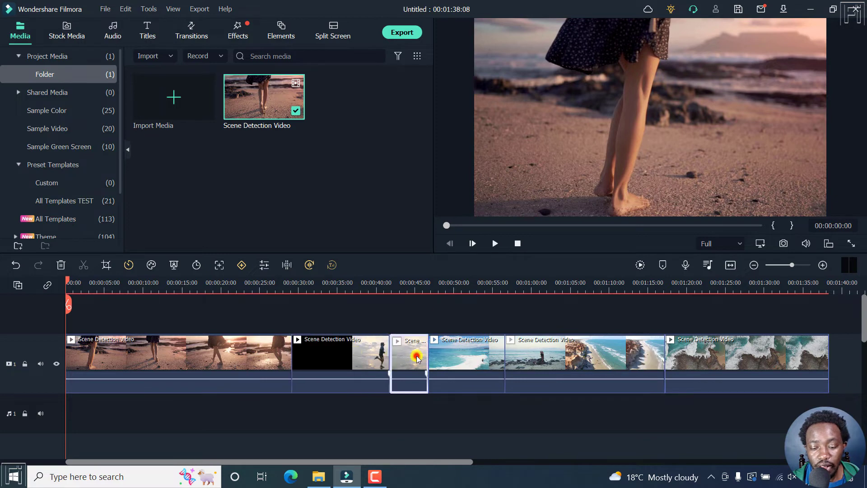
{"action": "left_click", "coordinate": [464, 358]}
{"action": "left_click", "coordinate": [573, 355]}
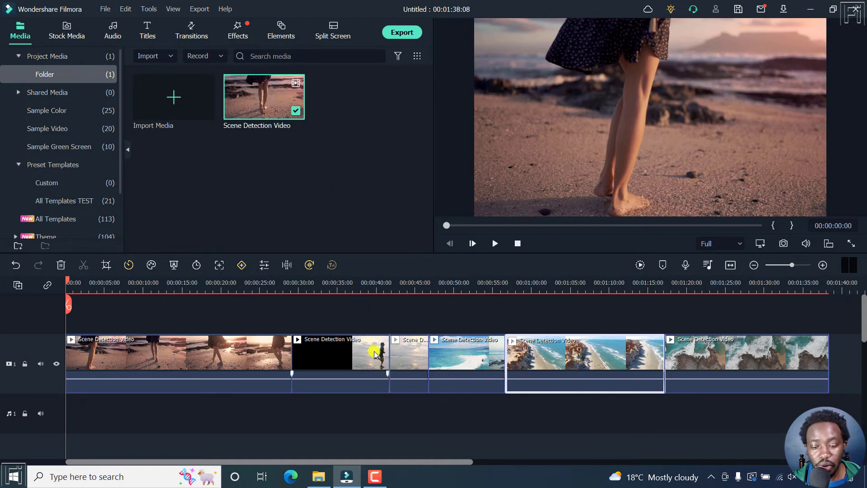
{"action": "left_click", "coordinate": [405, 358]}
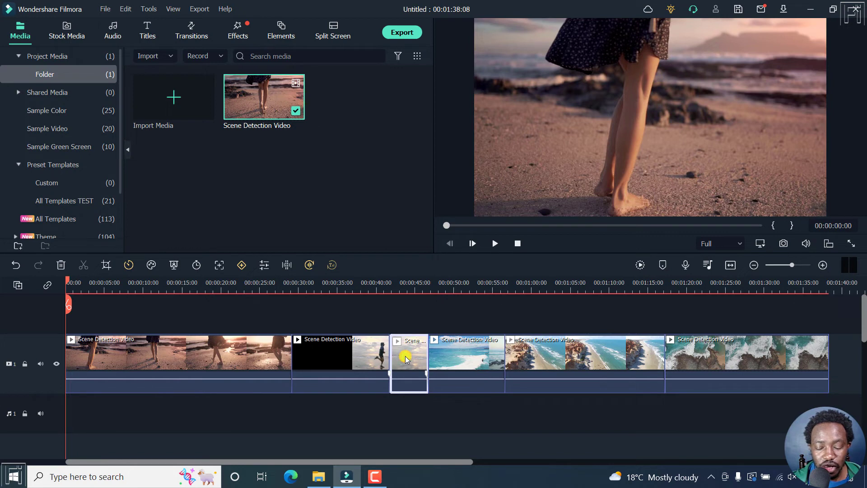
Delete the short third clip, undo the deletion, and move the playhead to about 1:06.
{"action": "key", "text": "Delete"}
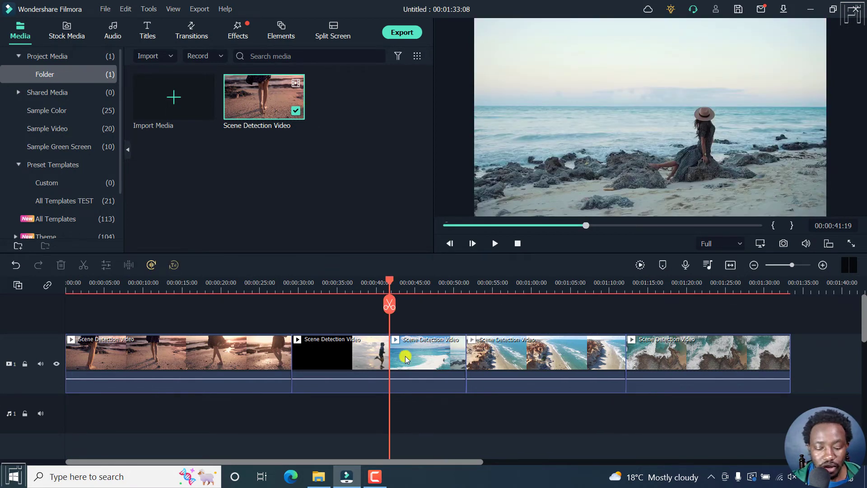
{"action": "key", "text": "ctrl+z"}
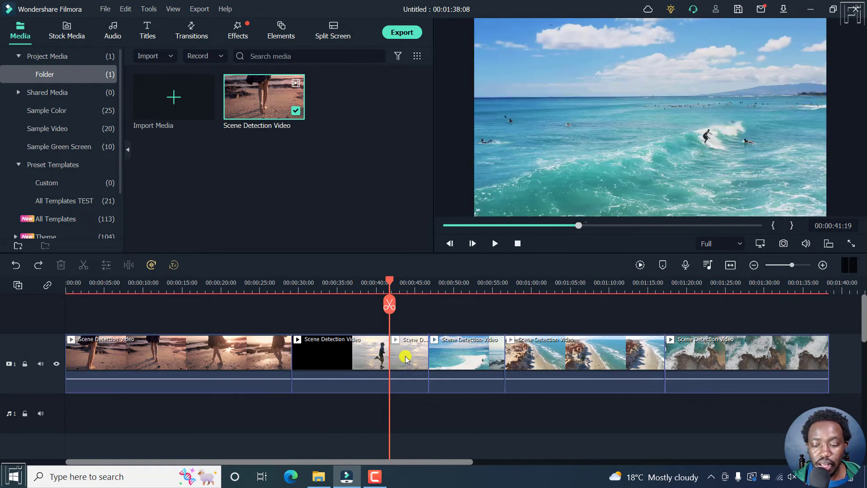
{"action": "left_click", "coordinate": [581, 310]}
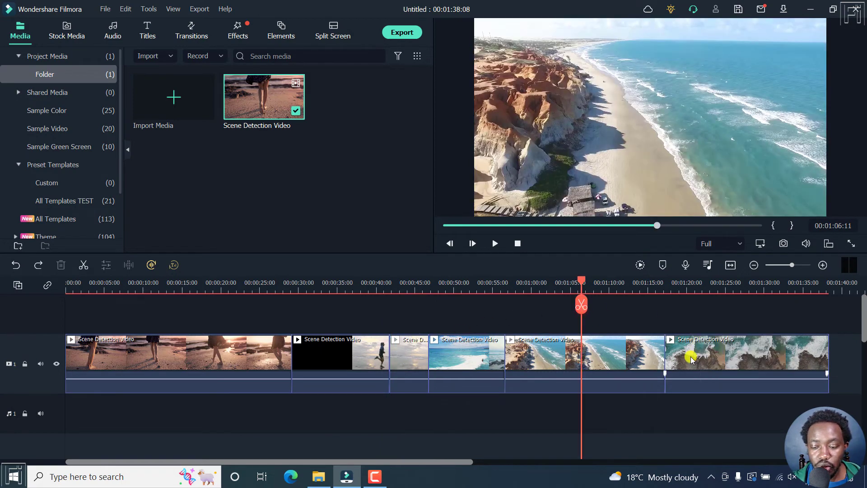
Move the short third clip just before the final clip and shift the clips left to close the gap.
{"action": "left_click_drag", "start_coordinate": [691, 355], "coordinate": [750, 359]}
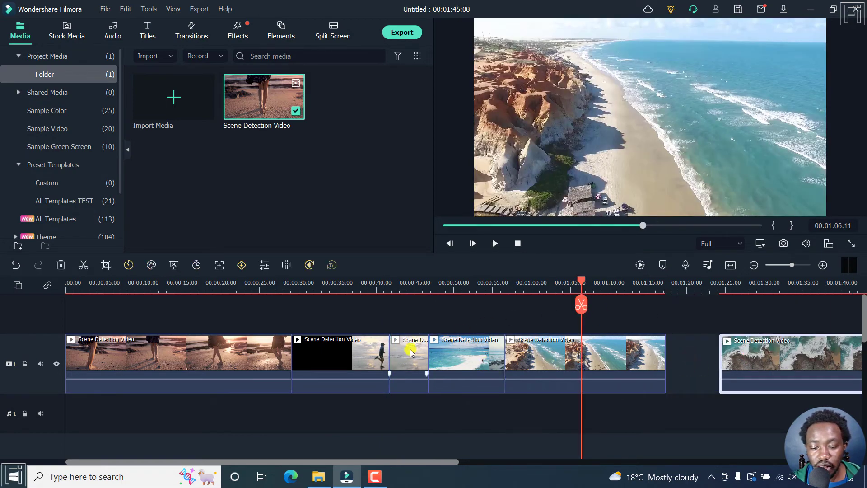
{"action": "left_click_drag", "start_coordinate": [409, 352], "coordinate": [681, 345]}
{"action": "left_click_drag", "start_coordinate": [423, 315], "coordinate": [688, 355]}
{"action": "left_click", "coordinate": [675, 346]}
{"action": "left_click", "coordinate": [705, 357]}
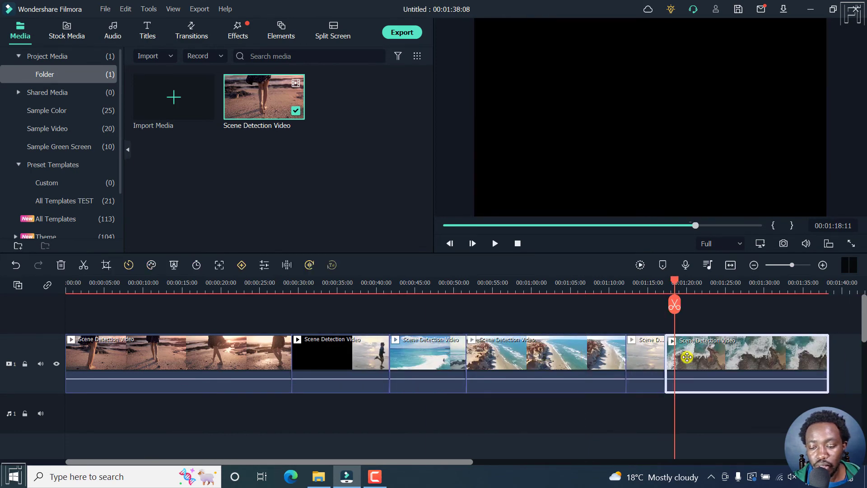
{"action": "left_click", "coordinate": [315, 316]}
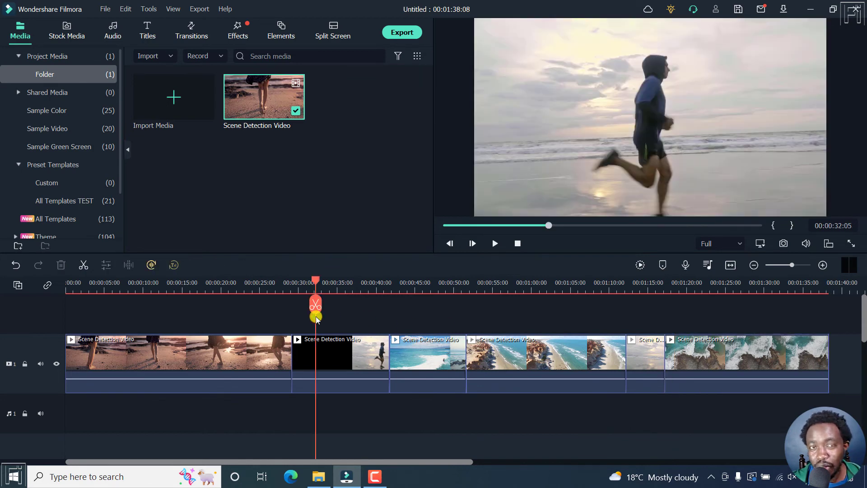
{"action": "left_click", "coordinate": [334, 355]}
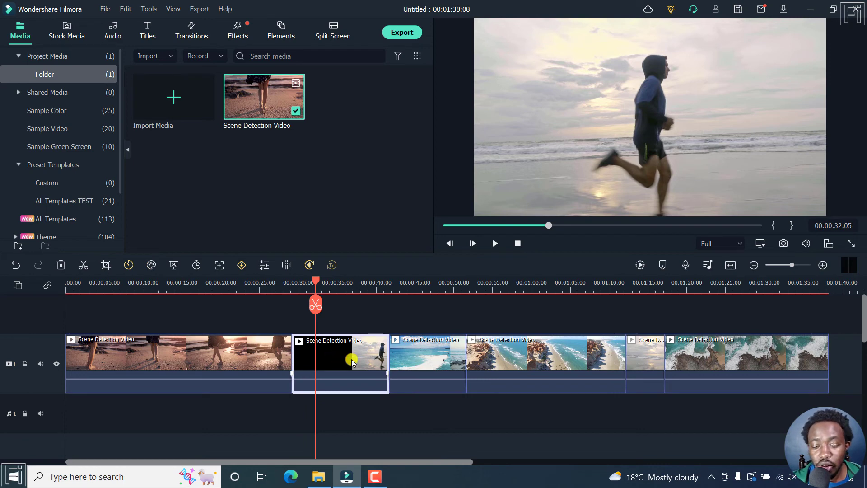
{"action": "left_click", "coordinate": [433, 356]}
{"action": "left_click", "coordinate": [567, 354]}
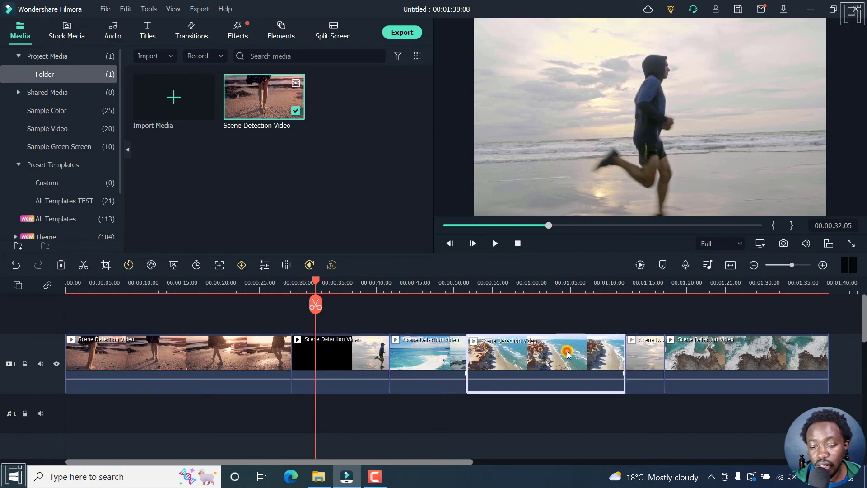
{"action": "left_click", "coordinate": [657, 348]}
{"action": "left_click", "coordinate": [715, 360]}
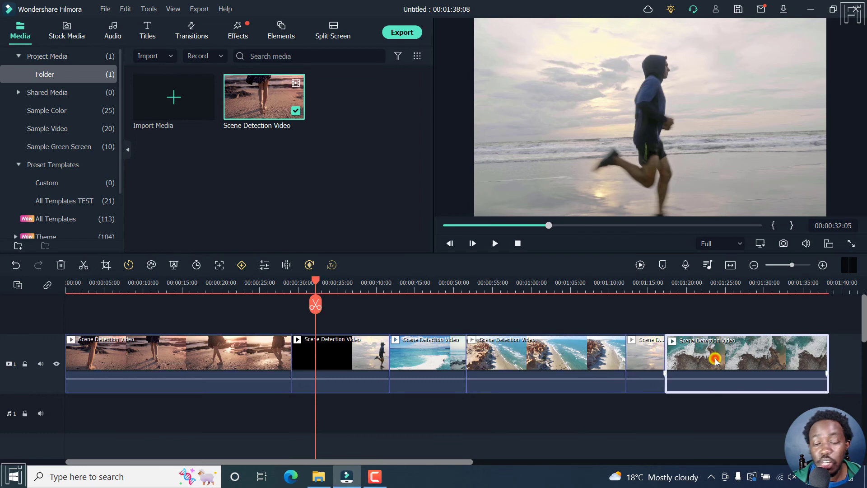